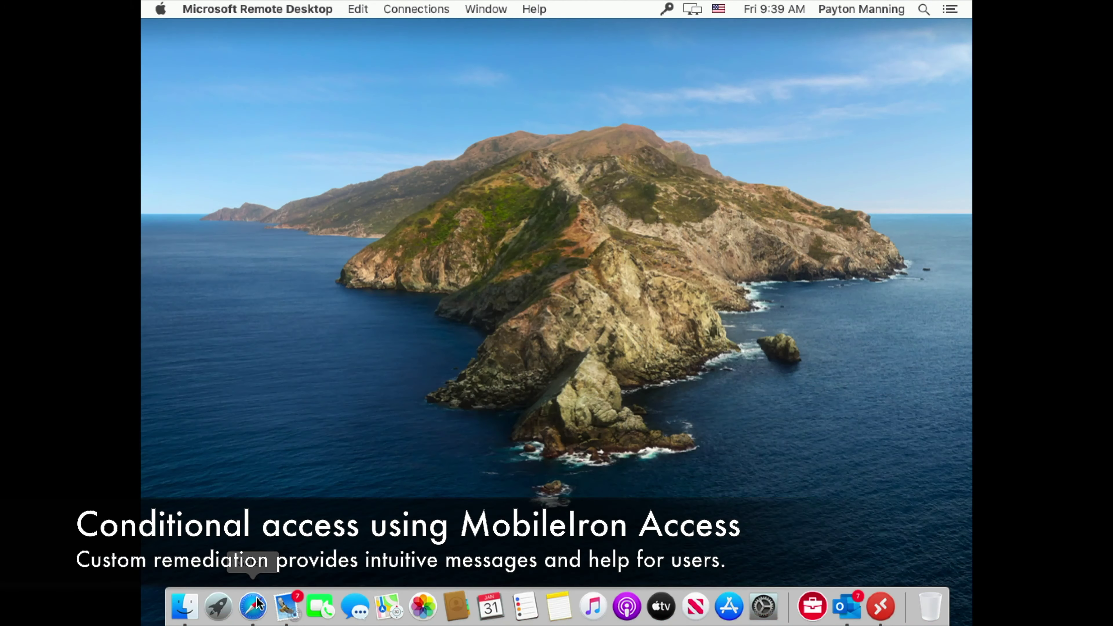
# - Search 'download google chrome' in Safari and download Chrome from Google's download page
pyautogui.click(258, 605)
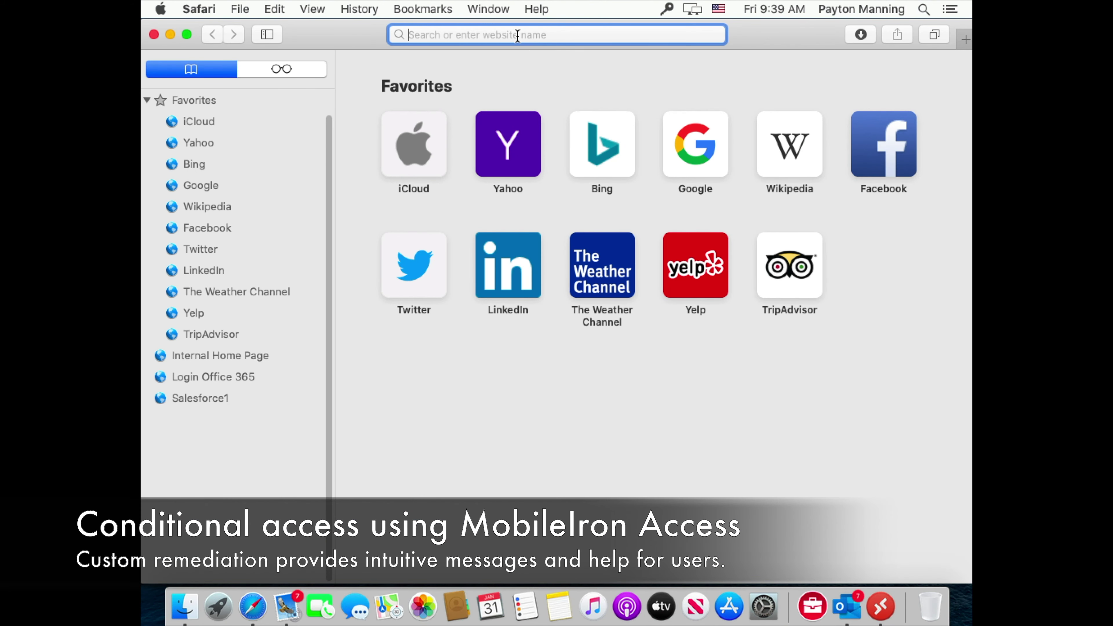
pyautogui.write('download')
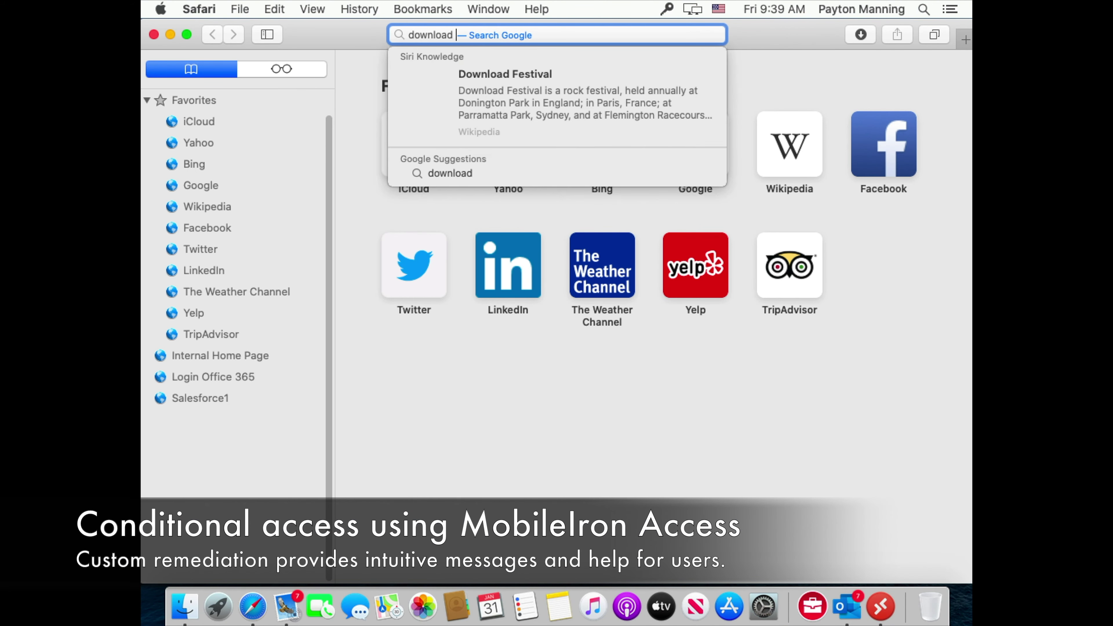
pyautogui.write(' google chr')
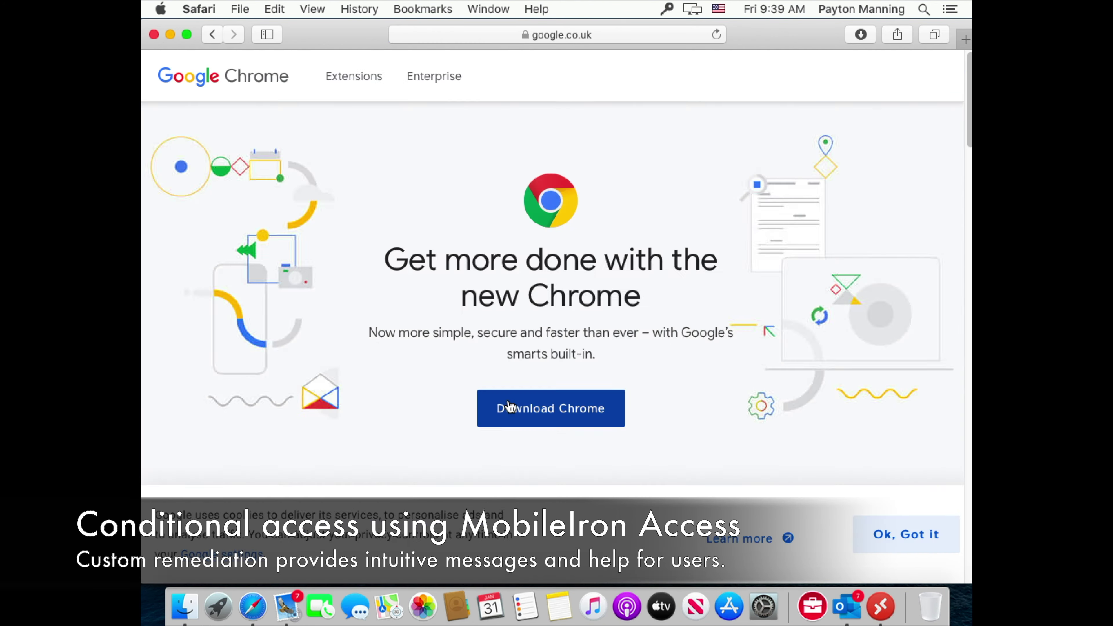
pyautogui.click(507, 408)
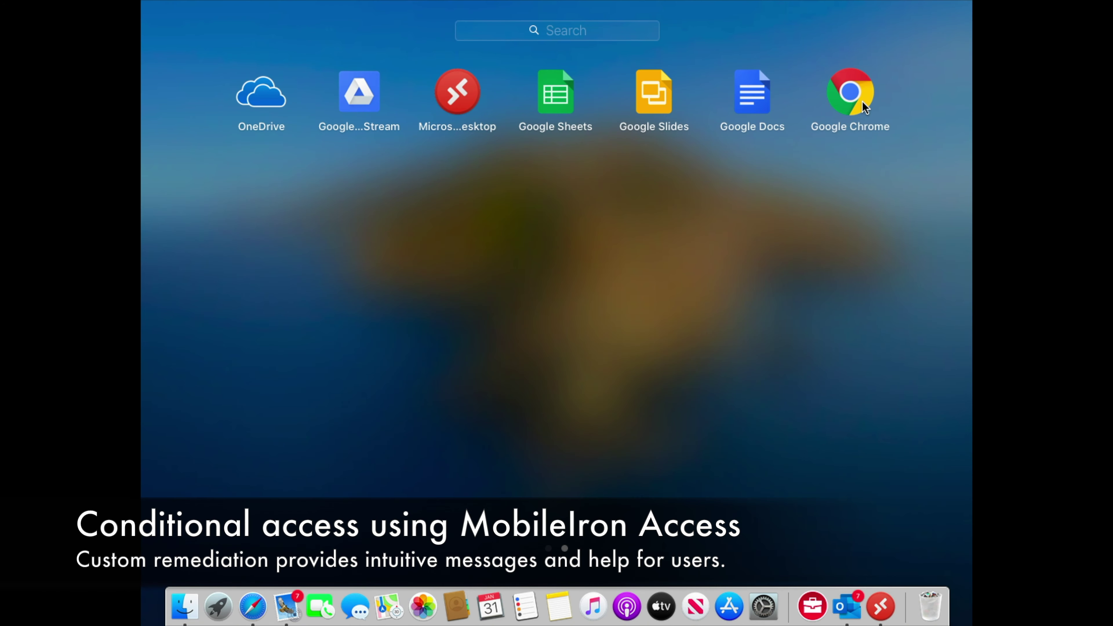
# - Launch Google Chrome from Launchpad and put the cursor in its address bar
pyautogui.click(862, 101)
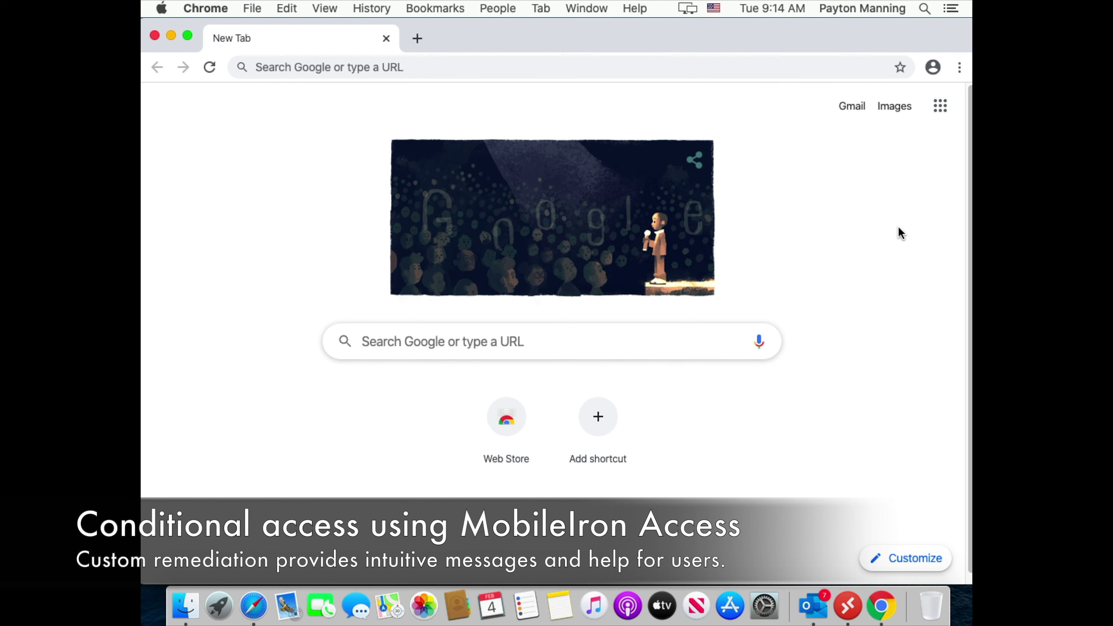
pyautogui.click(446, 75)
# - Load facebook.com, then apple.com in a second tab
pyautogui.write('facebook.com')
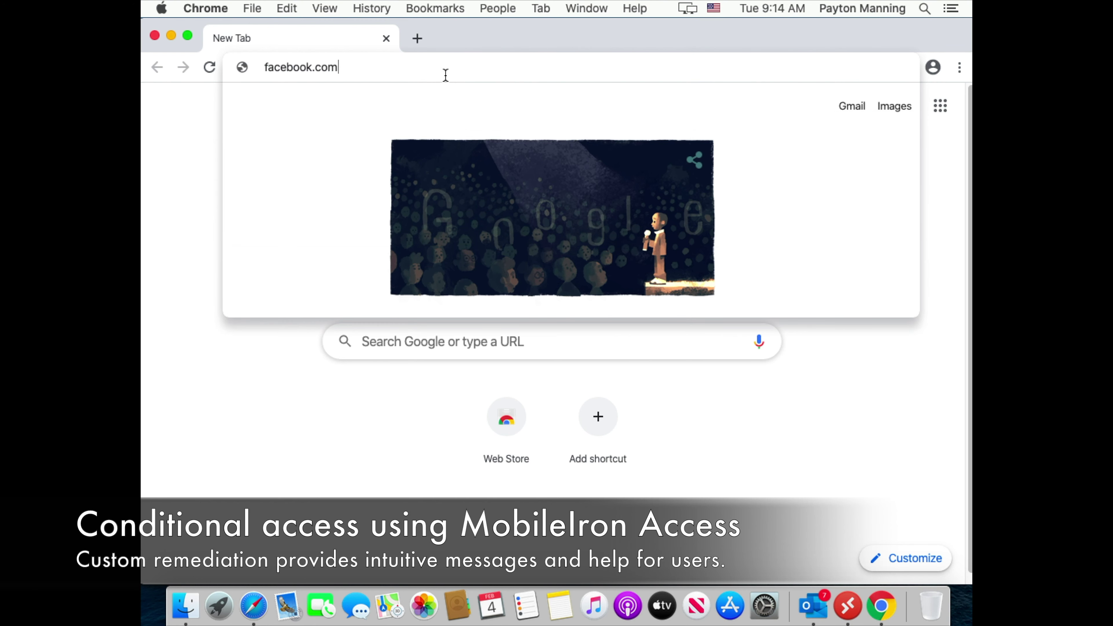
pyautogui.press('Return')
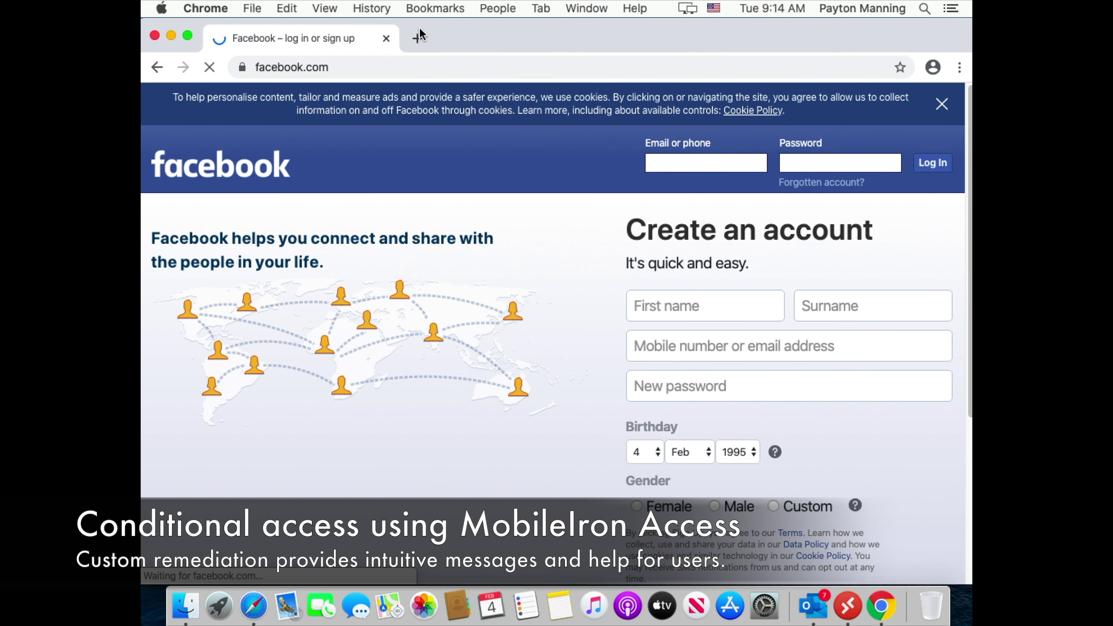
pyautogui.click(417, 39)
pyautogui.write('apple.com')
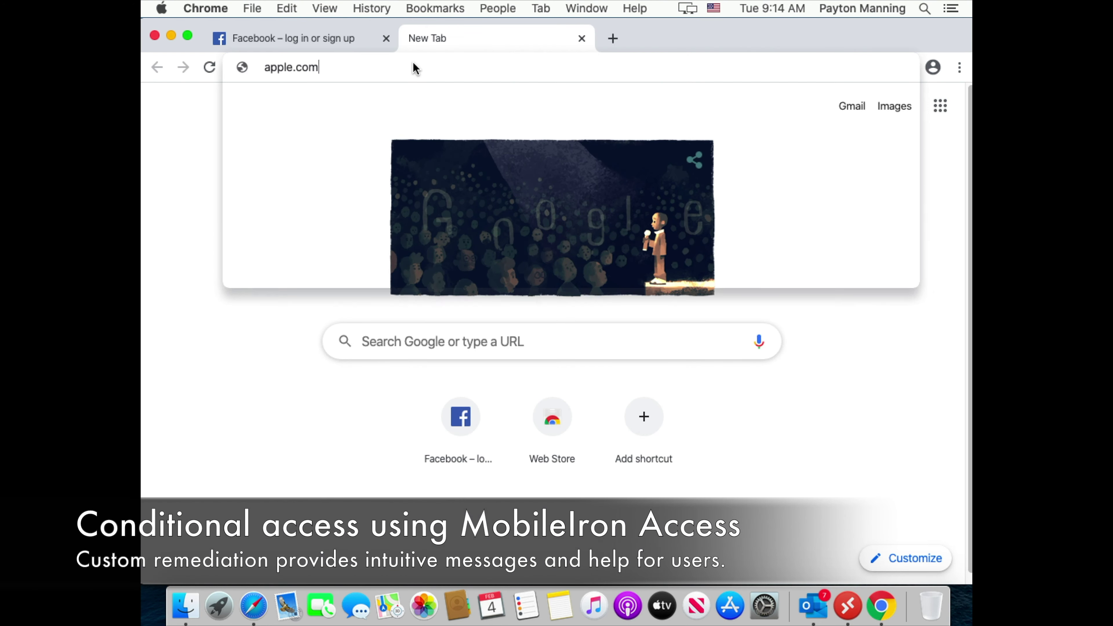
pyautogui.press('Return')
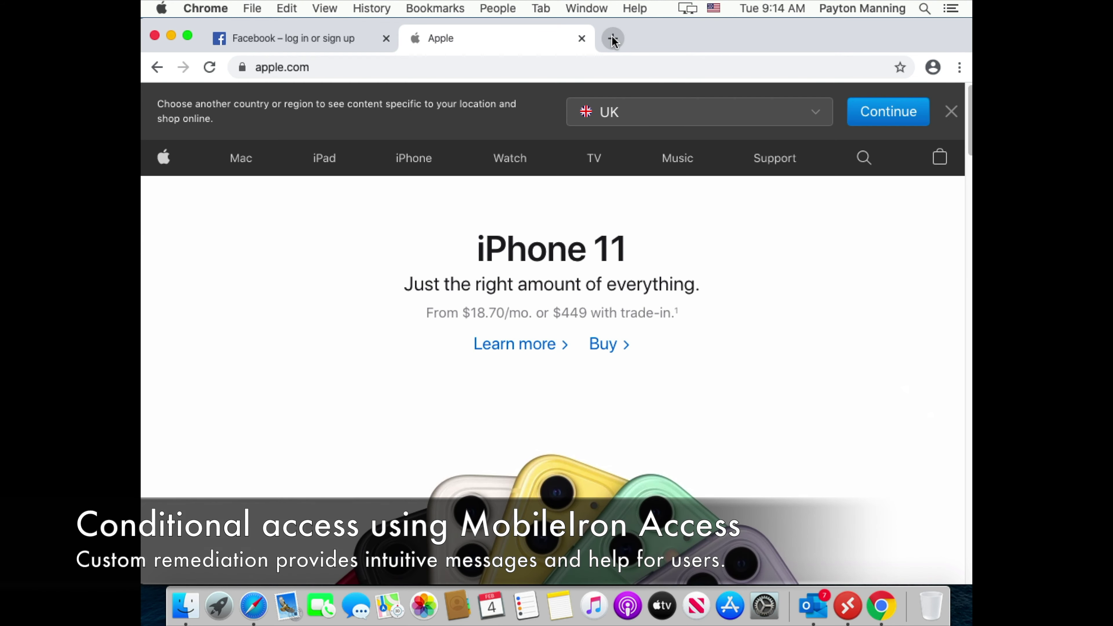
# - Open login.microsoftonline.com in a new tab and submit the user's corporate e-mail address
pyautogui.click(613, 39)
pyautogui.write('login.microsoftonline.com')
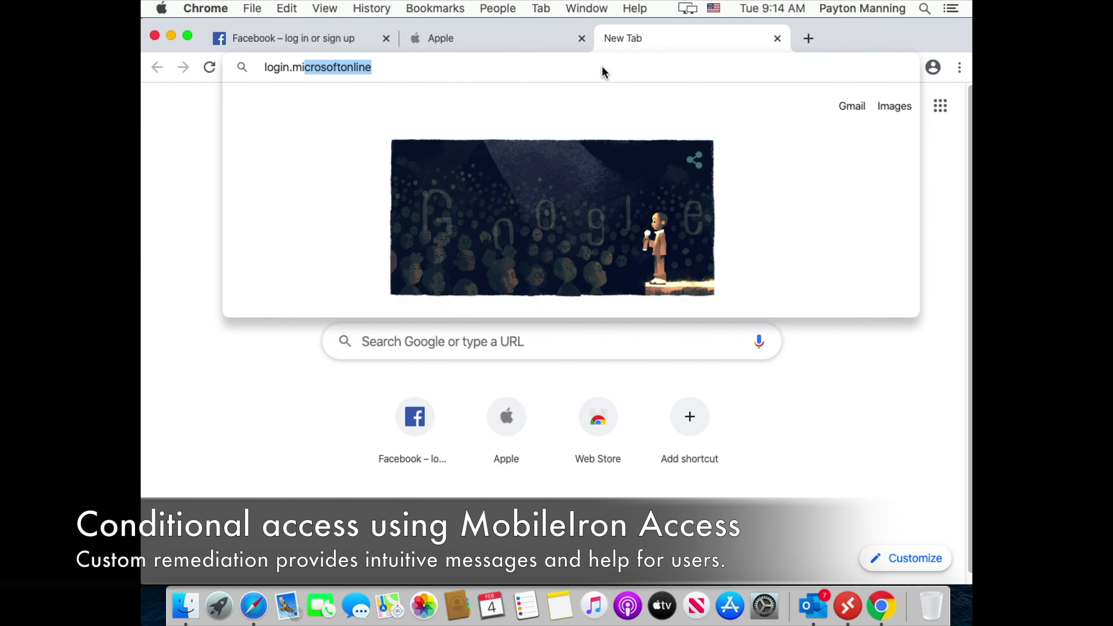
pyautogui.press('Return')
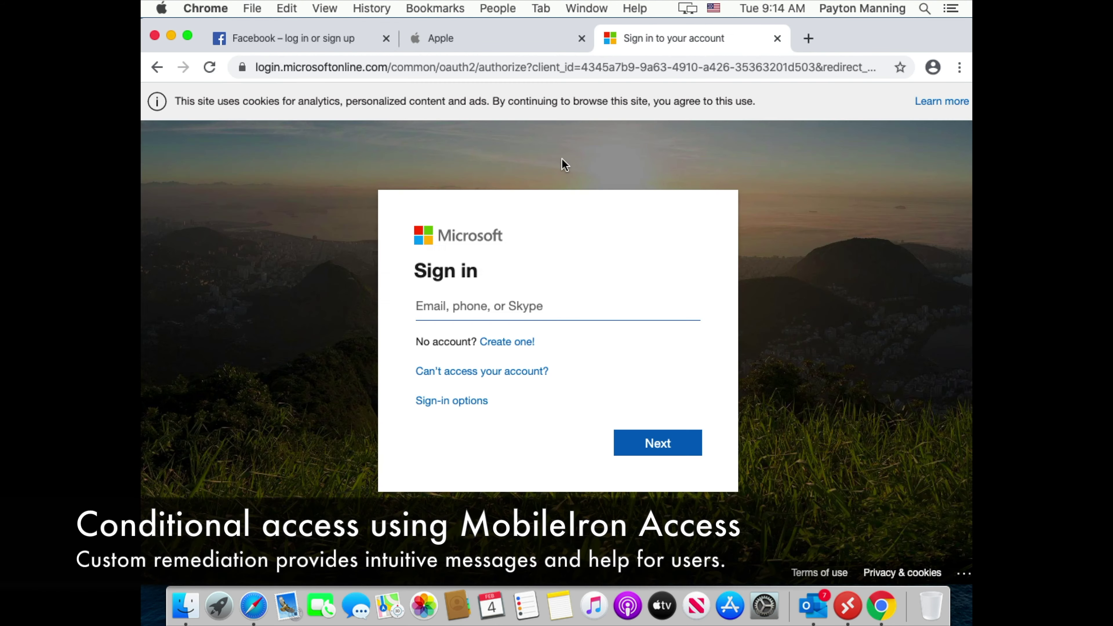
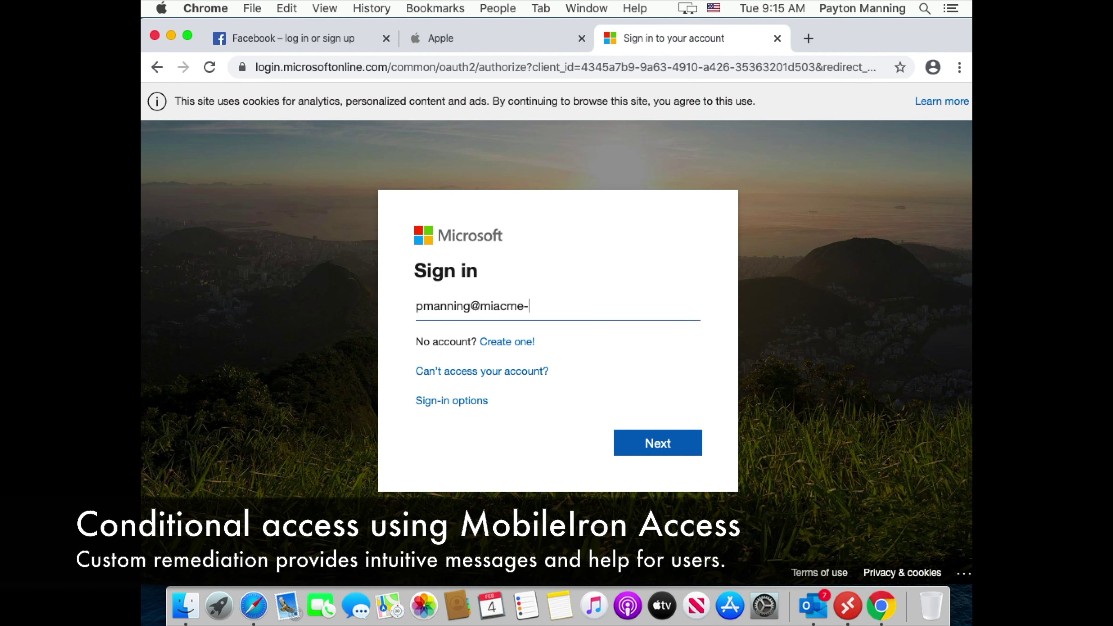
pyautogui.click(626, 440)
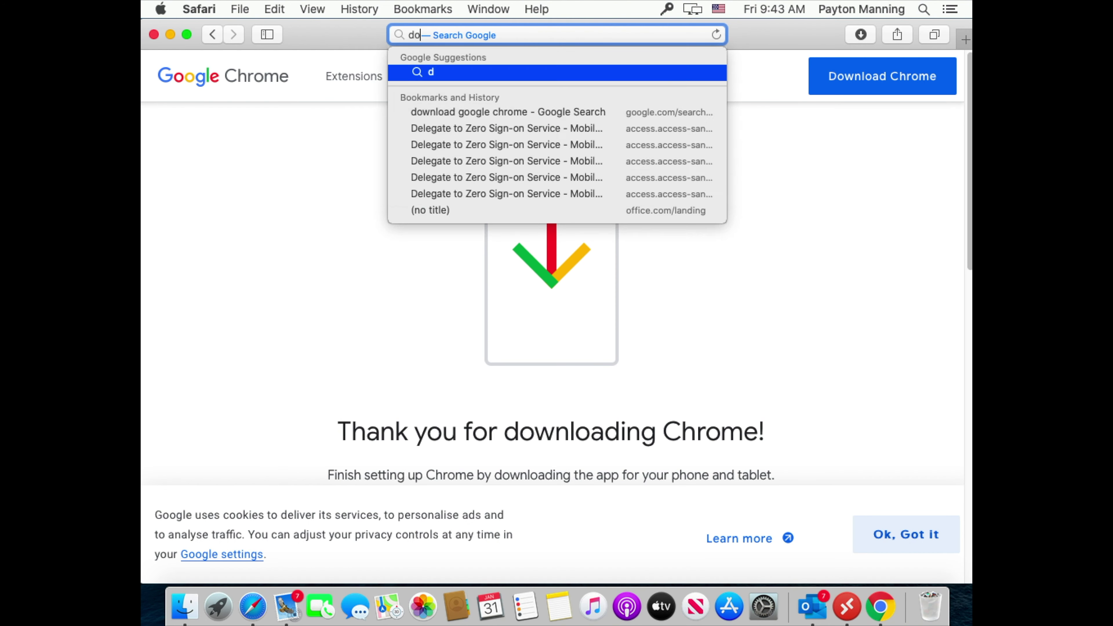
# - Search for the Tor browser, download the macOS build from torproject.org, allow it, and launch it
pyautogui.write('ownlaod tor bro')
pyautogui.press('Down')
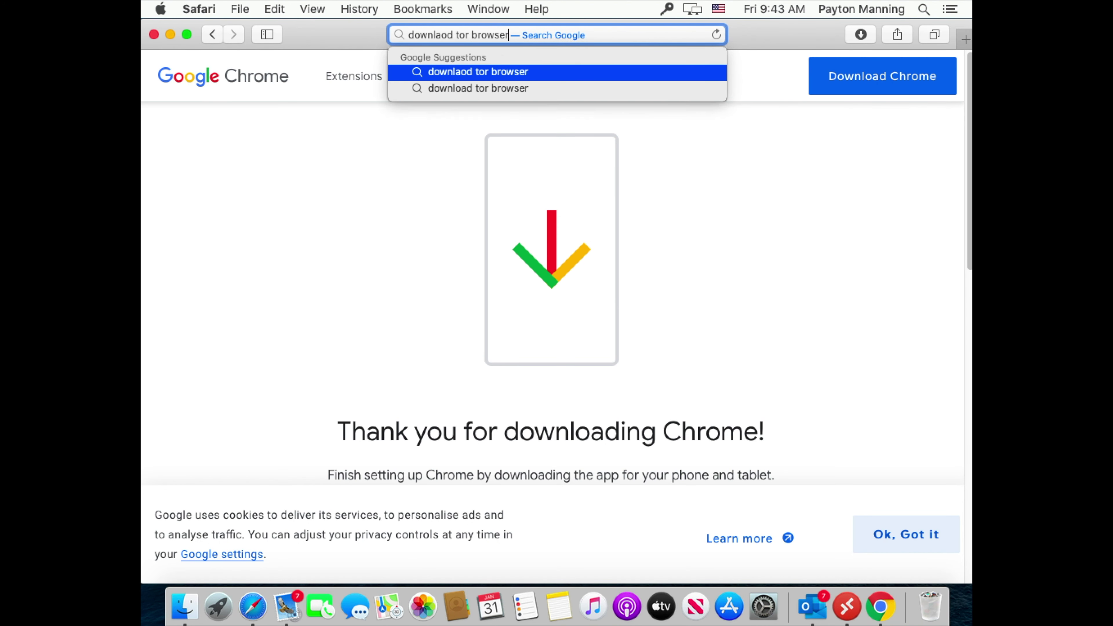
pyautogui.press('Return')
pyautogui.click(375, 411)
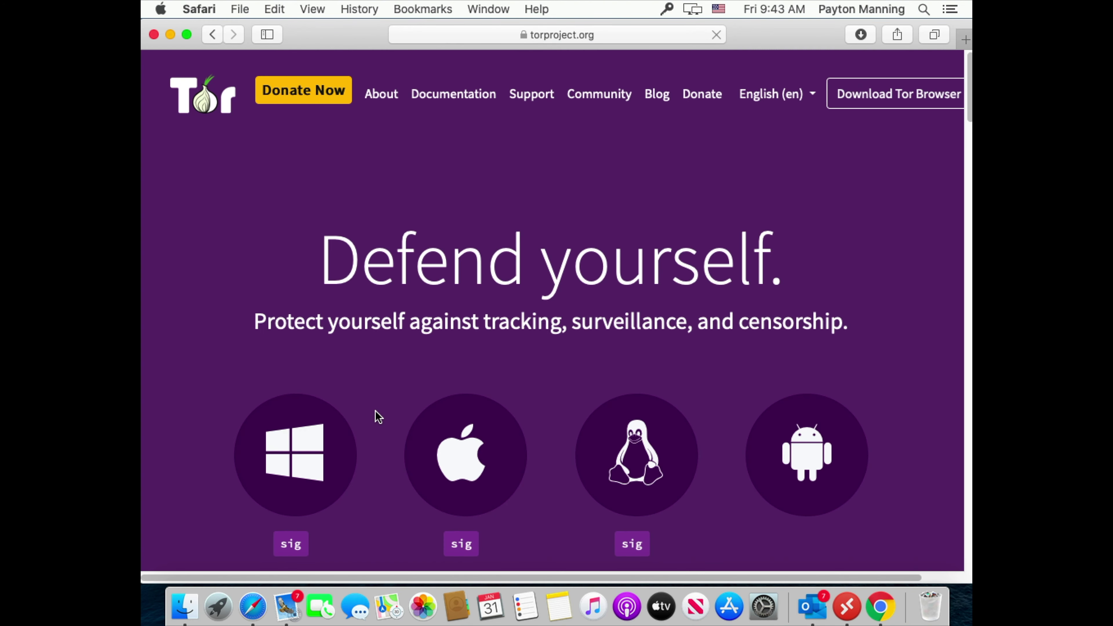
pyautogui.click(459, 479)
pyautogui.click(701, 353)
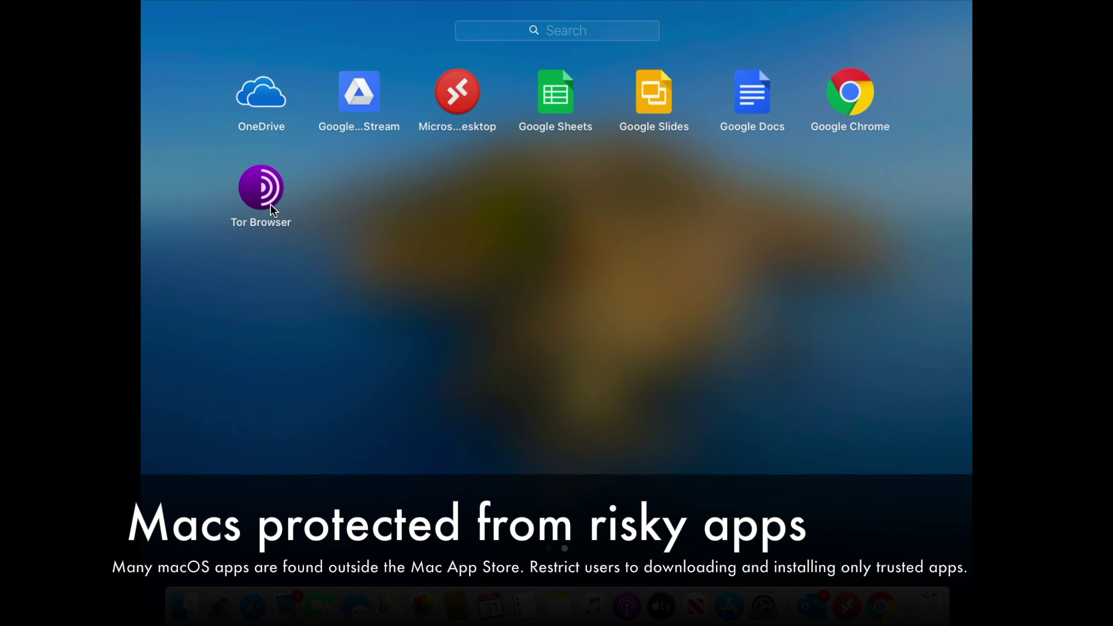
pyautogui.click(271, 205)
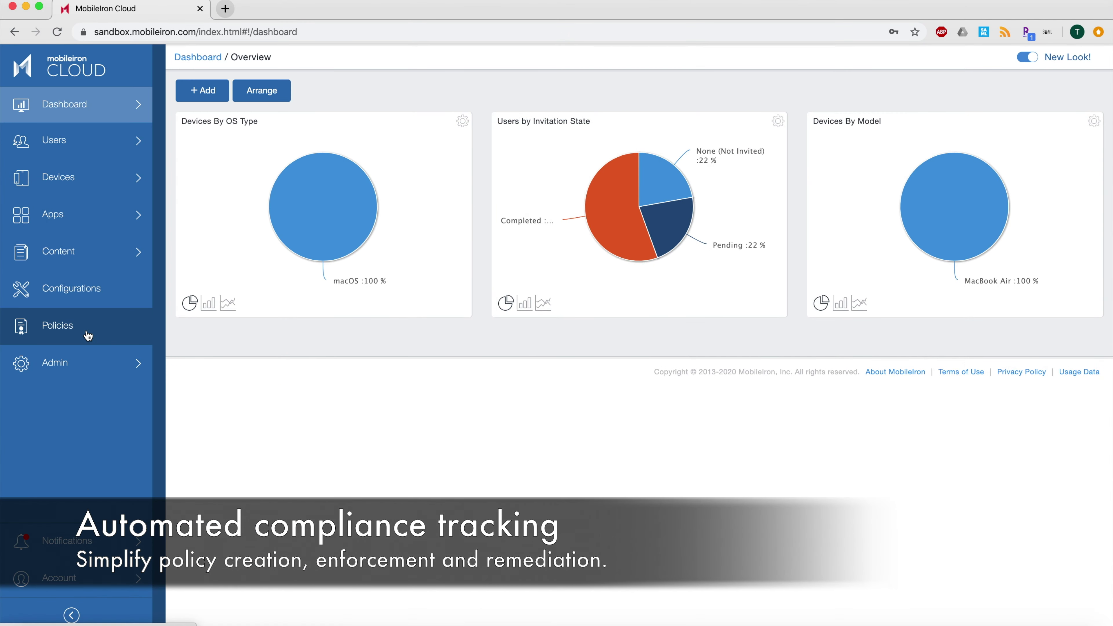
# - Open the macOS Encryption Enforcement Automation policy, highlight its encryption-No rule, and expand the first reminder email
pyautogui.click(88, 334)
pyautogui.click(242, 420)
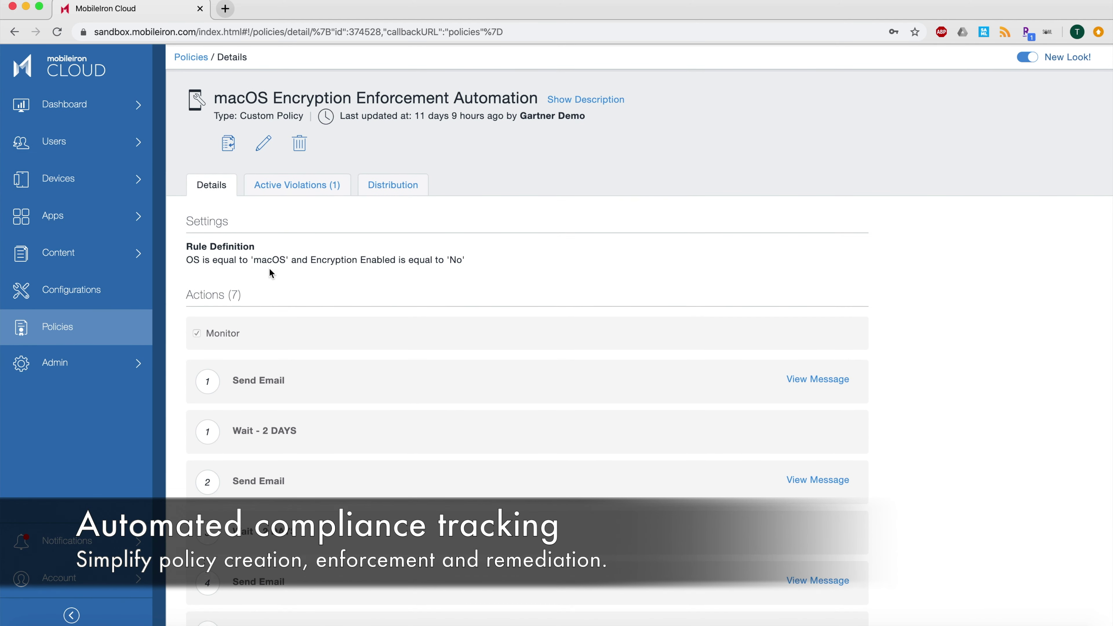
pyautogui.moveTo(189, 259); pyautogui.dragTo(455, 259)
pyautogui.doubleClick(456, 259)
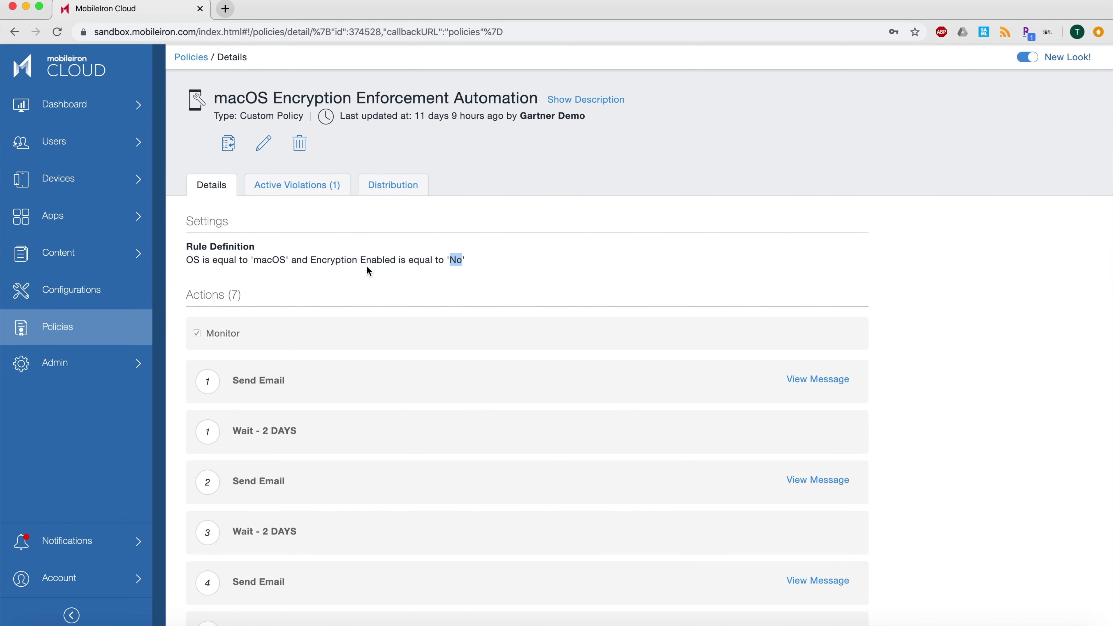
pyautogui.scroll(-5, 366, 283)
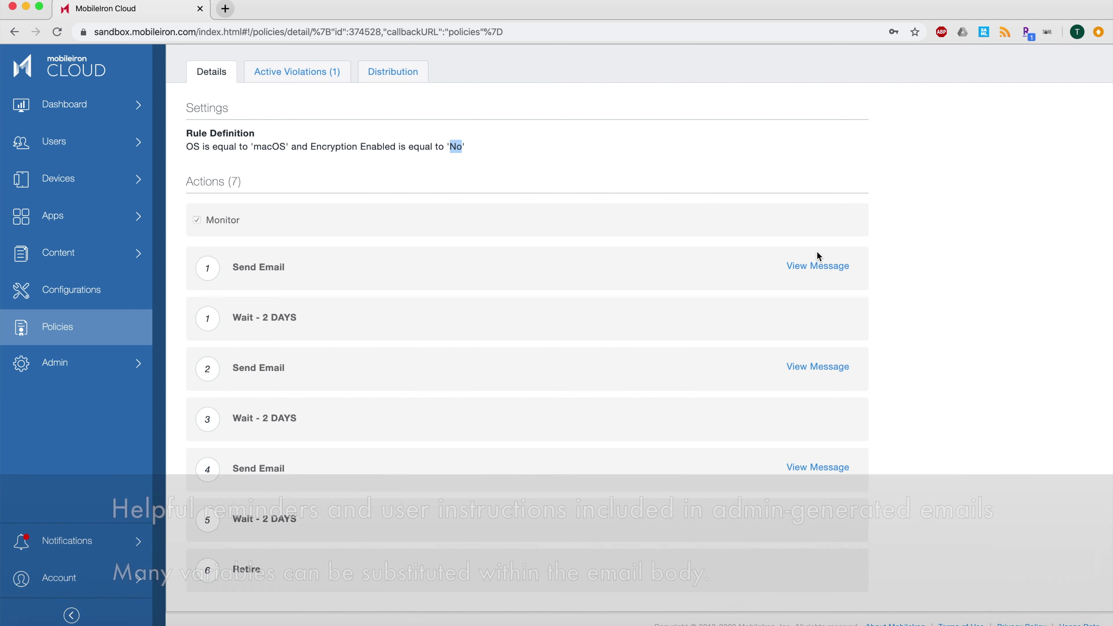
pyautogui.click(815, 266)
# - Highlight the reminder email's subject, then select the active MacBook Air in Devices
pyautogui.moveTo(391, 309); pyautogui.dragTo(484, 309)
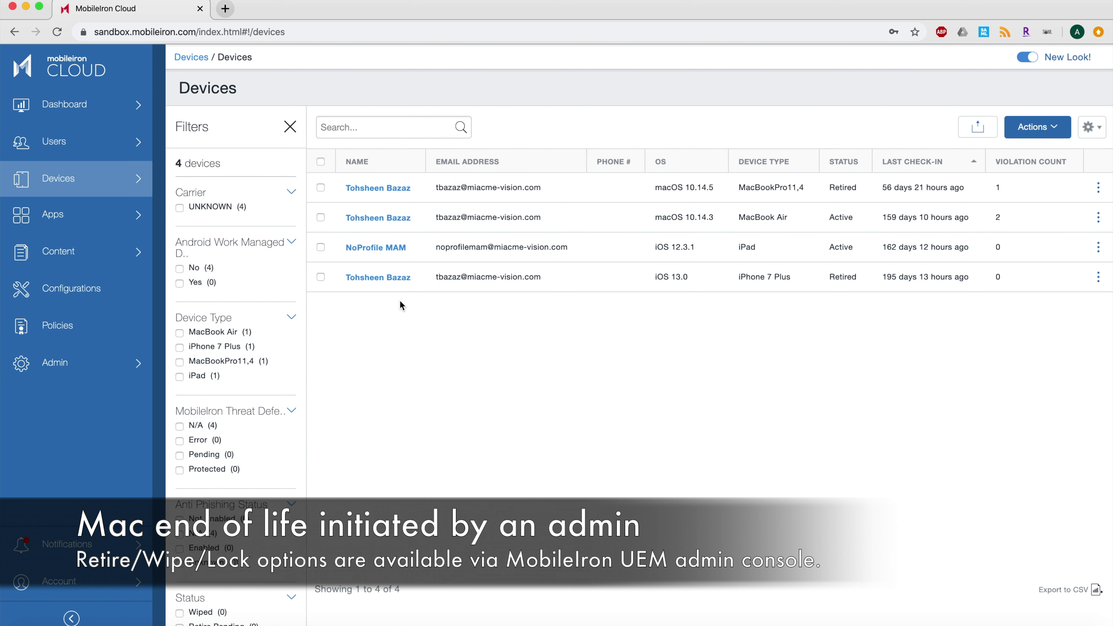
pyautogui.click(321, 219)
# - Review the MacBook Air's retire, lock and wipe actions, then open its details and more-actions menu
pyautogui.click(1035, 128)
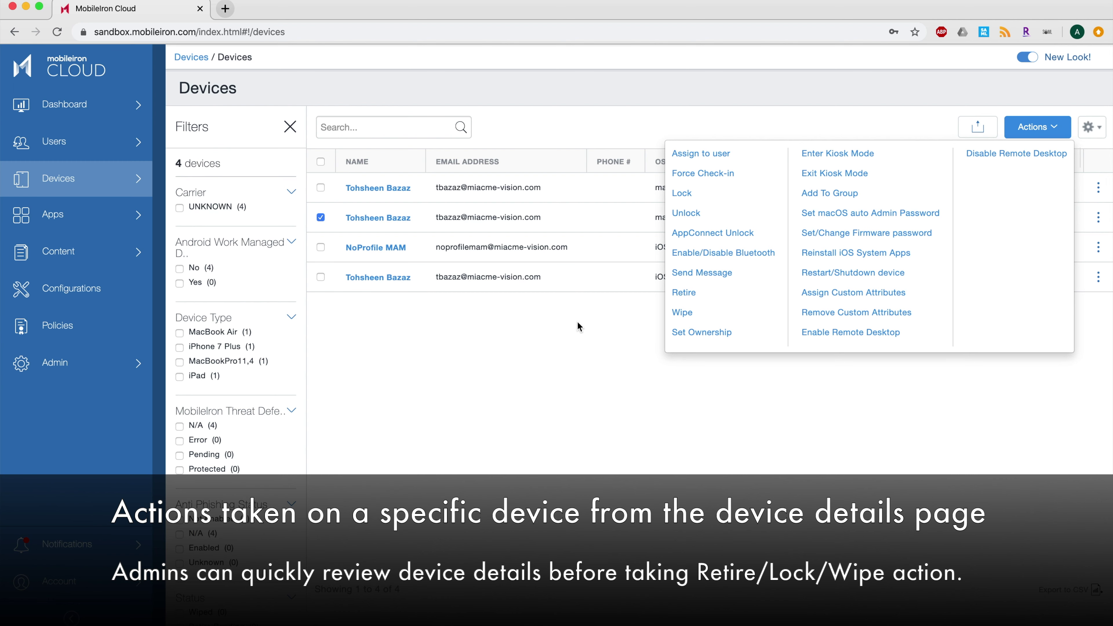
pyautogui.click(578, 320)
pyautogui.click(400, 225)
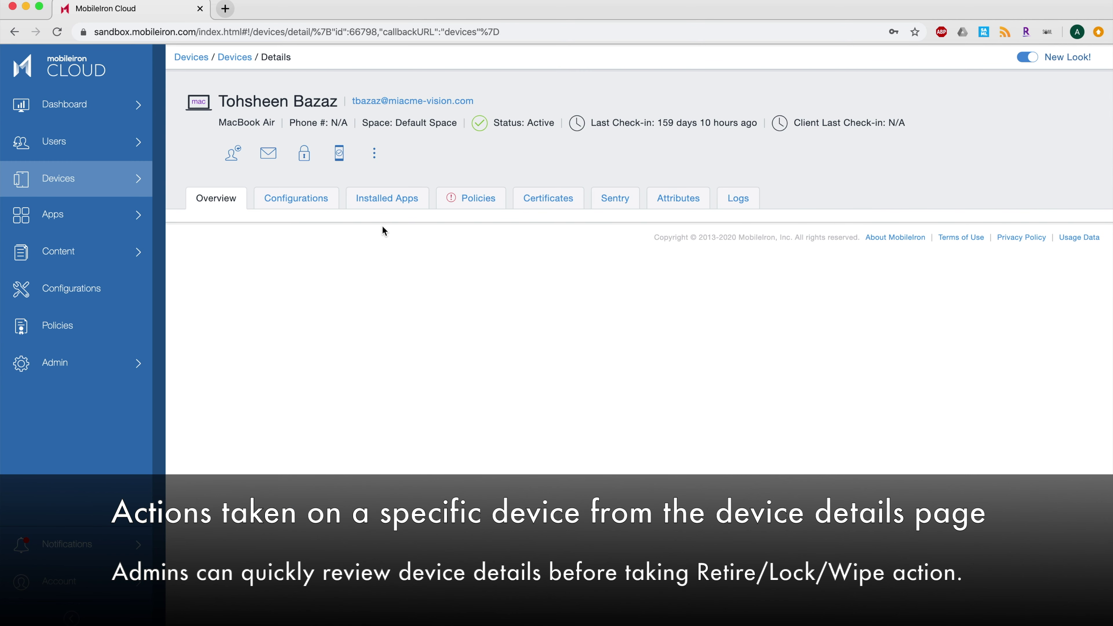
pyautogui.click(375, 158)
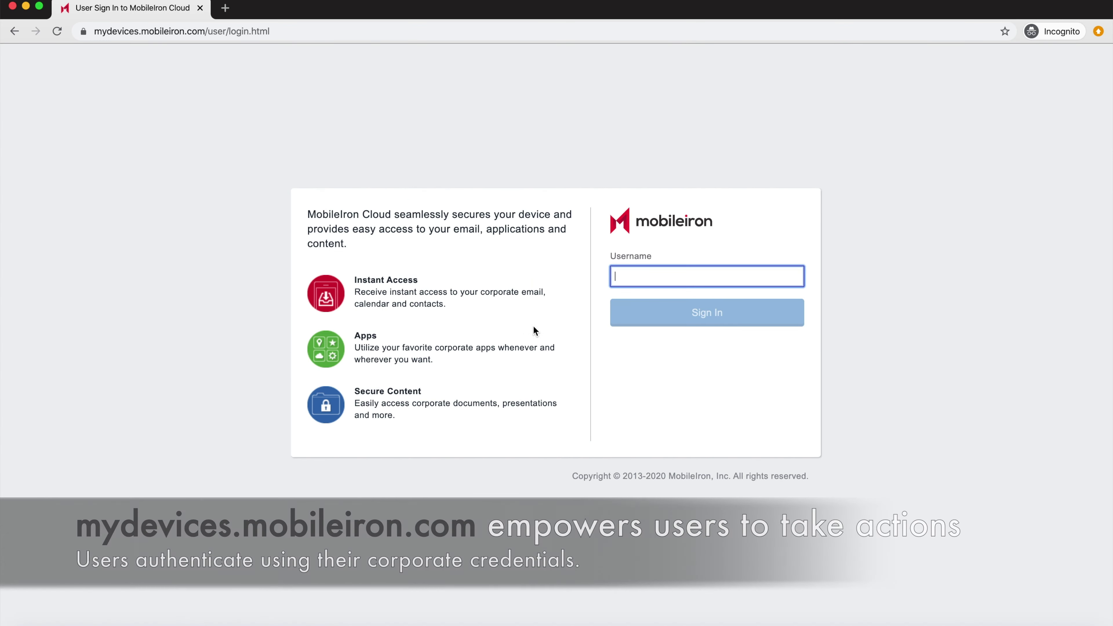
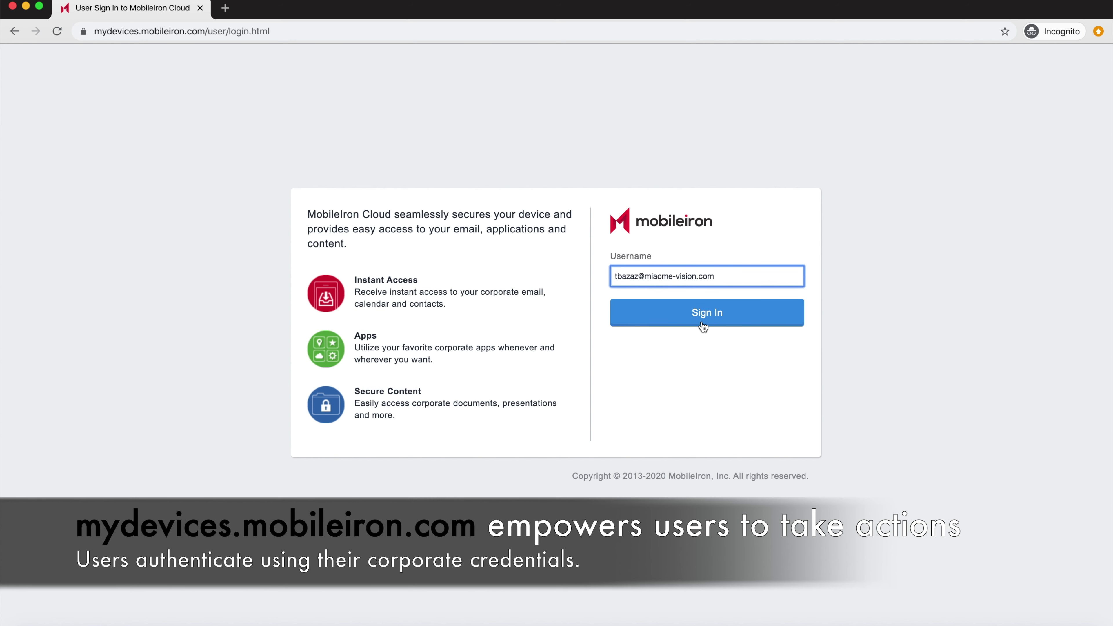
# - Sign in to the mydevices portal with the user's username and password
pyautogui.click(701, 323)
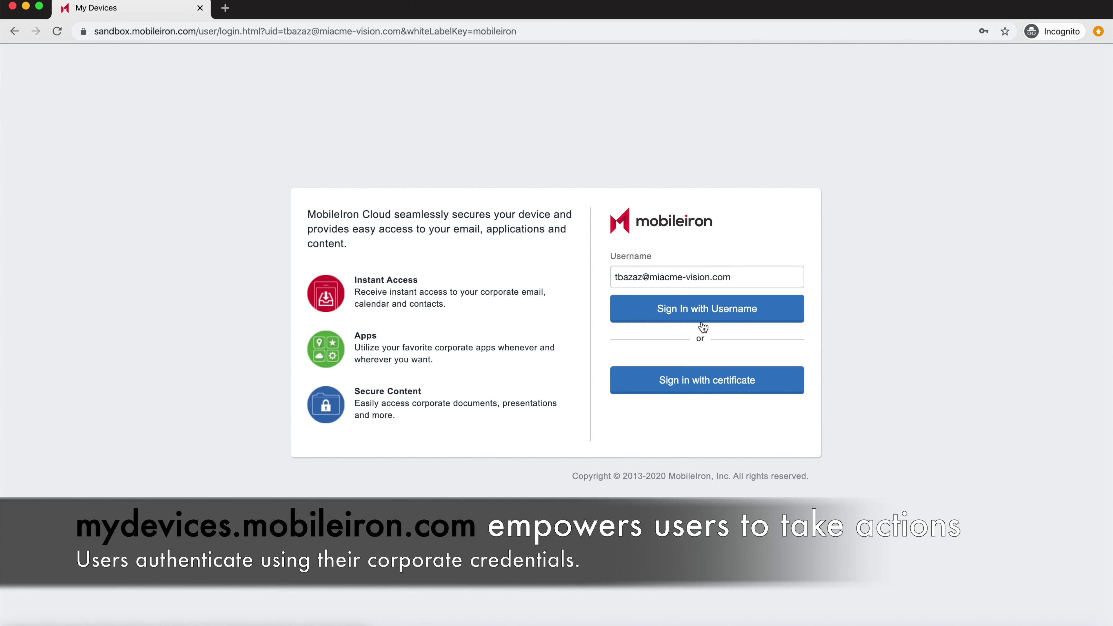
pyautogui.click(700, 325)
pyautogui.click(721, 374)
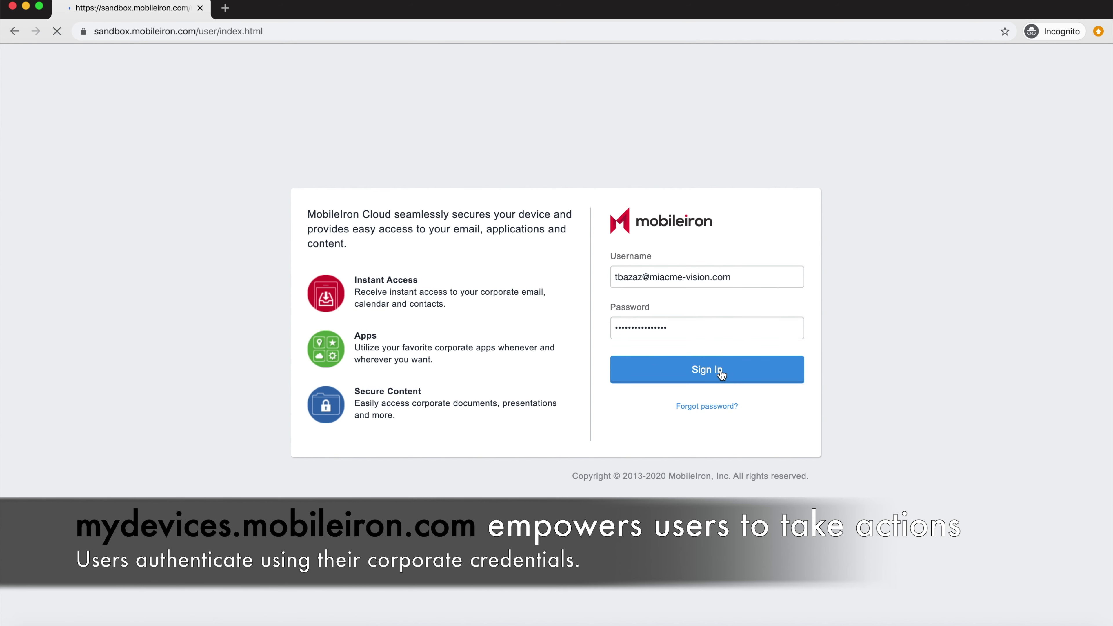